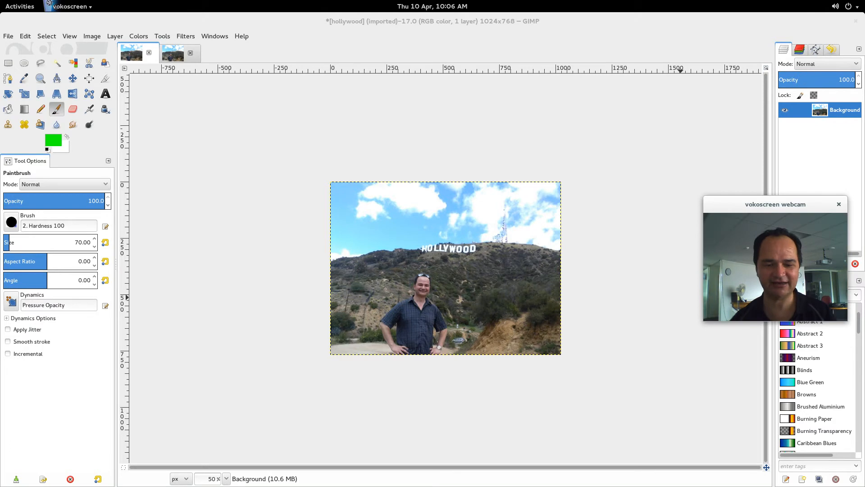
Switch to Google Chrome and examine the before-and-after examples of the GIMP scripts on the elsamuko page.
key("alt+Tab")
key("alt+Tab")
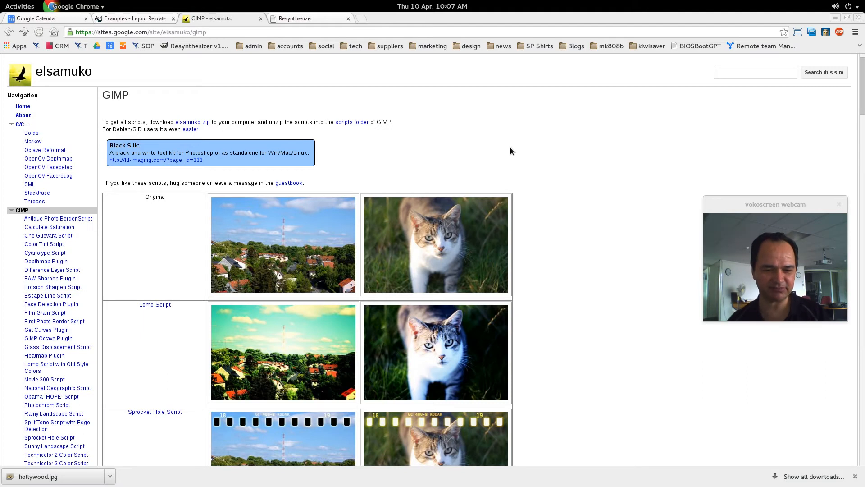
scroll(510, 147, "down", 2)
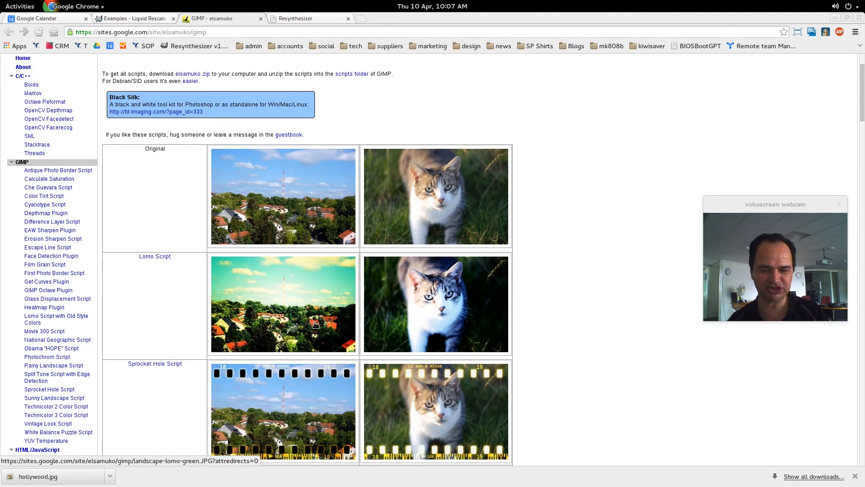
scroll(308, 313, "up", 1)
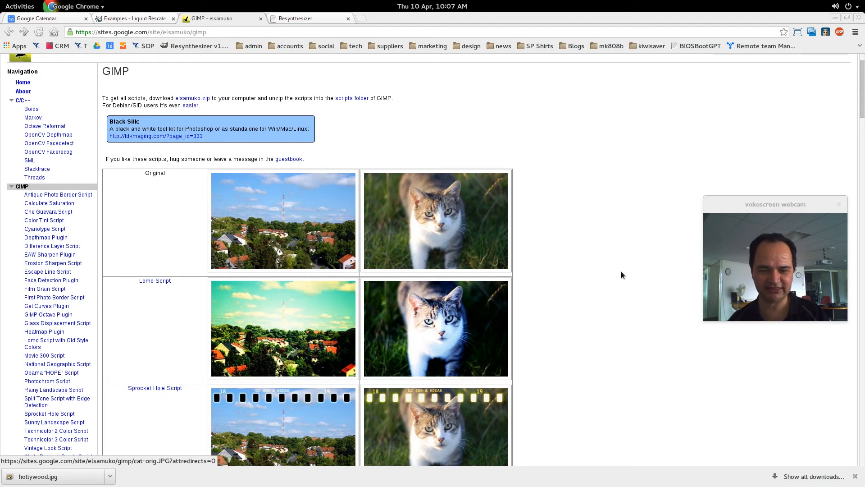
scroll(655, 280, "down", 2)
scroll(238, 270, "down", 2)
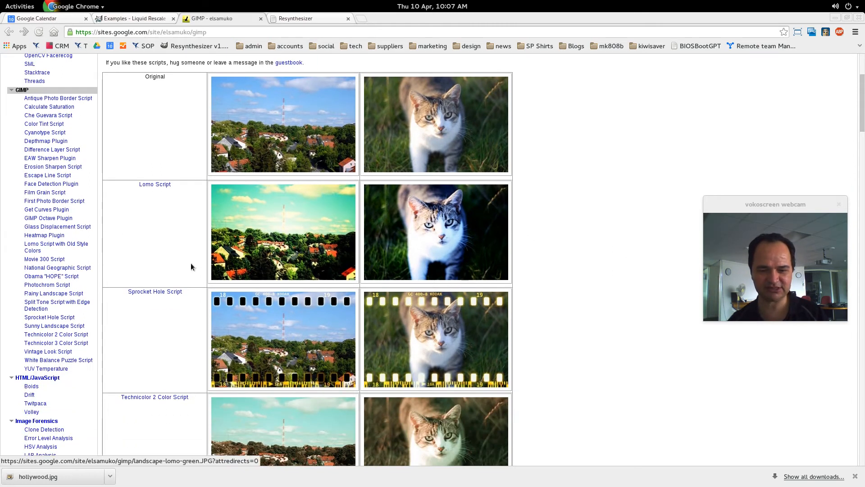
scroll(198, 216, "down", 2)
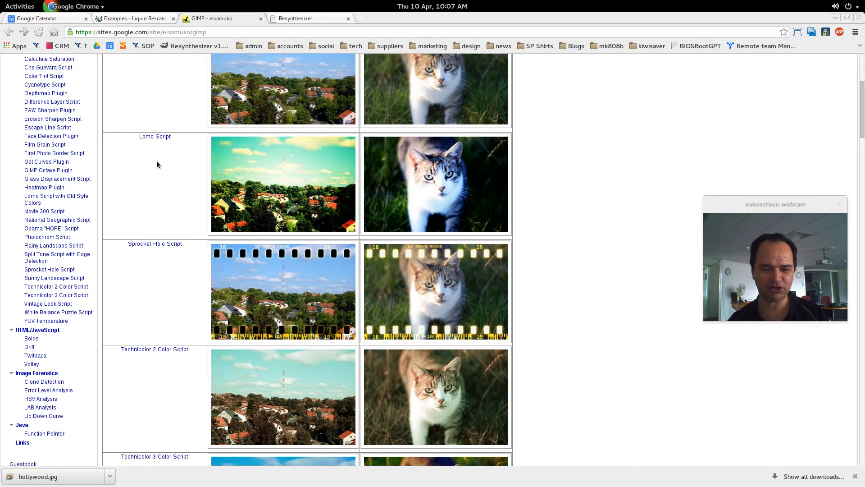
scroll(317, 204, "down", 2)
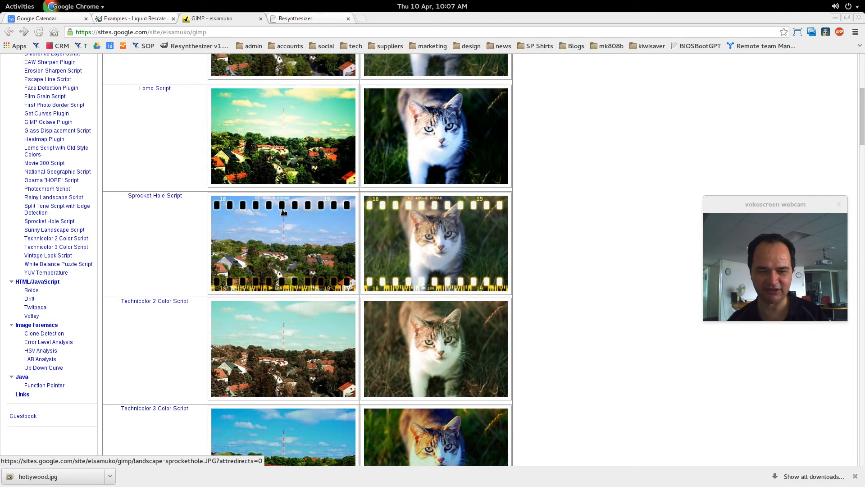
scroll(497, 267, "down", 6)
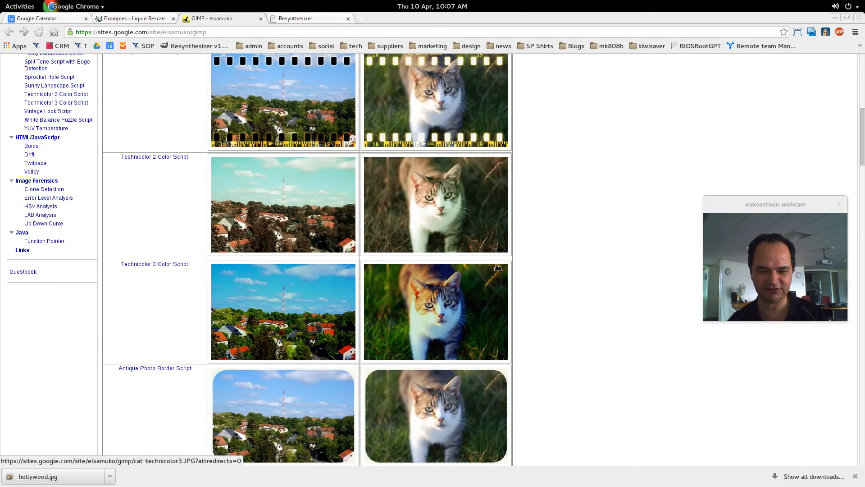
scroll(497, 267, "down", 1)
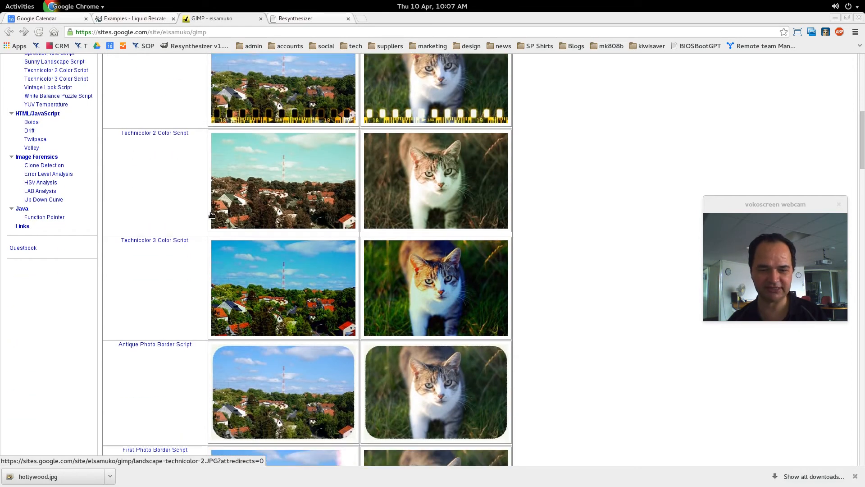
scroll(548, 318, "up", 4)
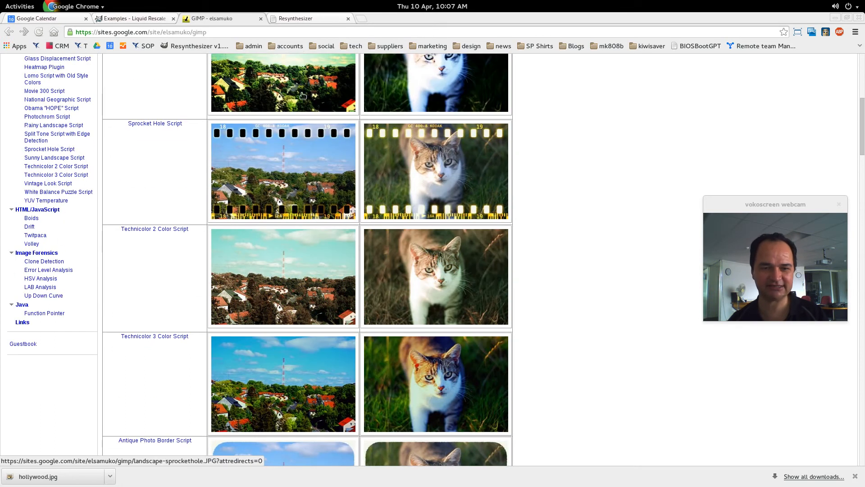
View the Resynthesizer plug-in page and read through the Liquid Rescale examples down to the algorithm explanation.
left_click(292, 21)
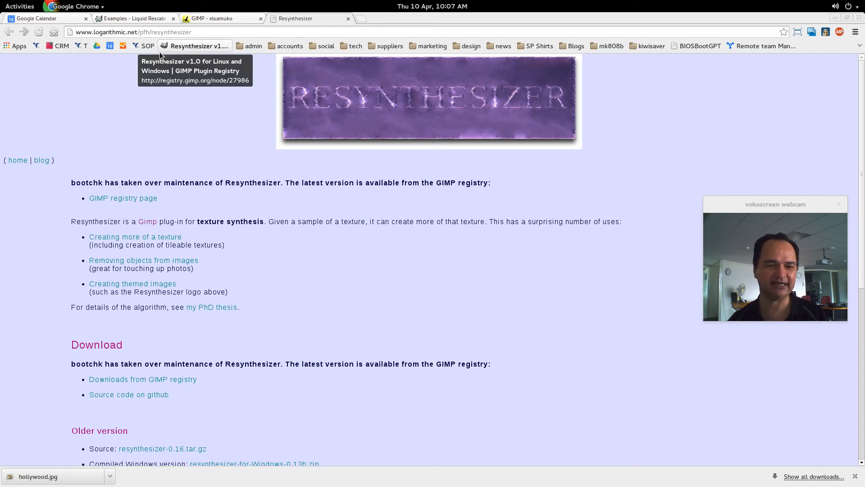
left_click(153, 18)
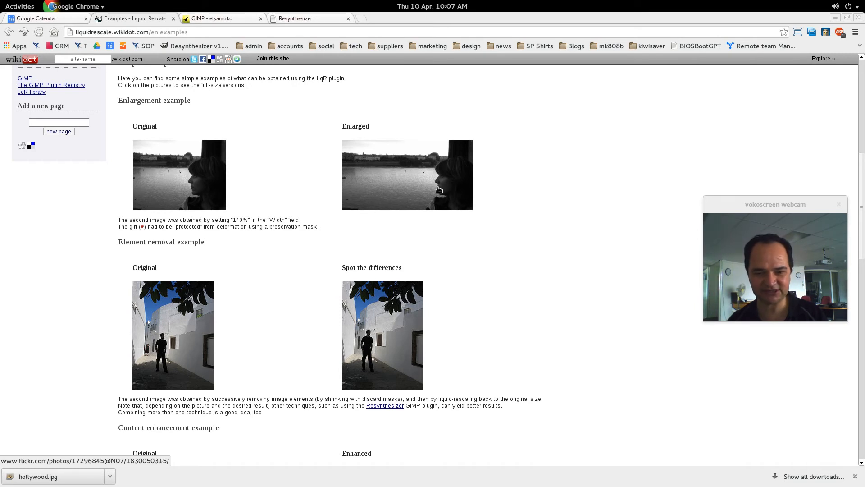
scroll(276, 244, "down", 4)
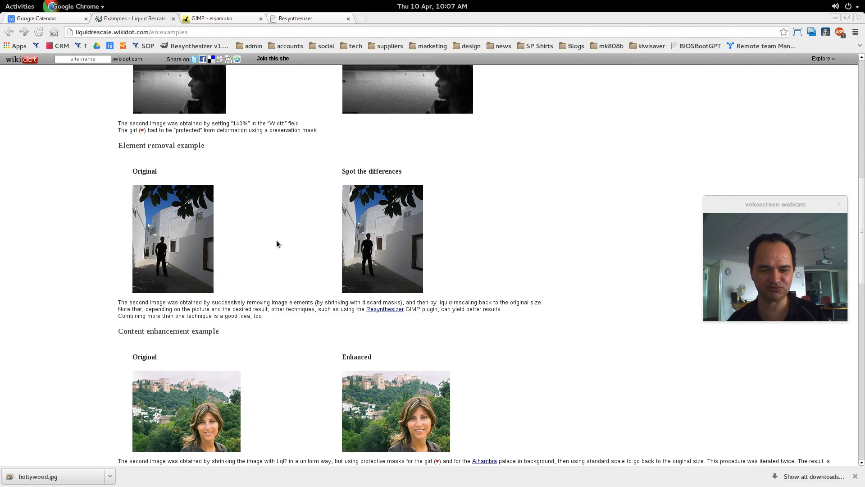
scroll(277, 243, "down", 3)
scroll(329, 215, "down", 3)
scroll(293, 214, "down", 15)
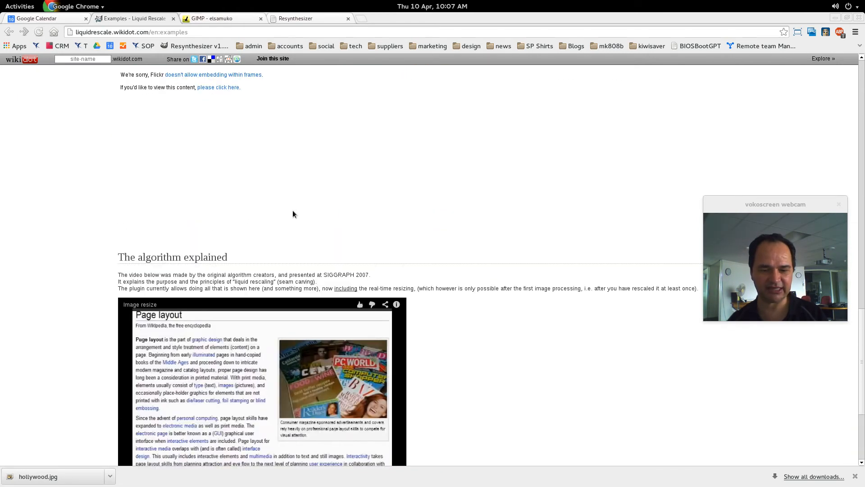
scroll(353, 187, "down", 5)
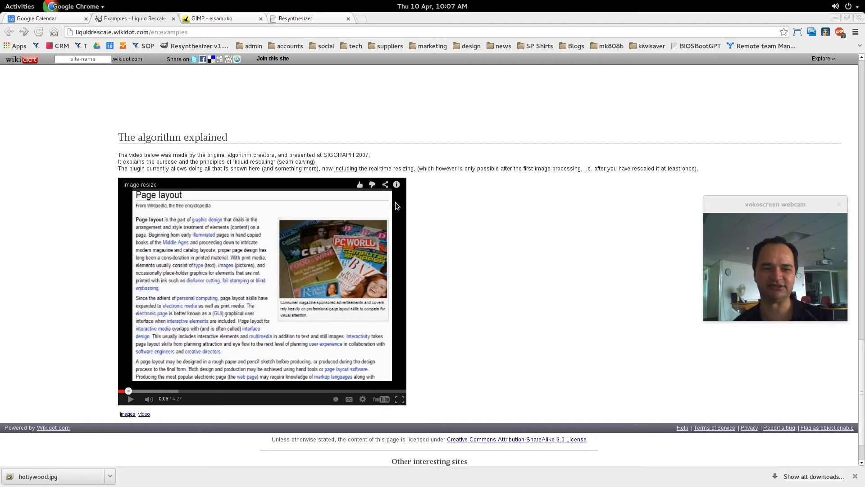
Switch to GIMP, open Liquid Rescale for the Hollywood photo's background layer and create a new feature preservation mask.
key("alt+Tab")
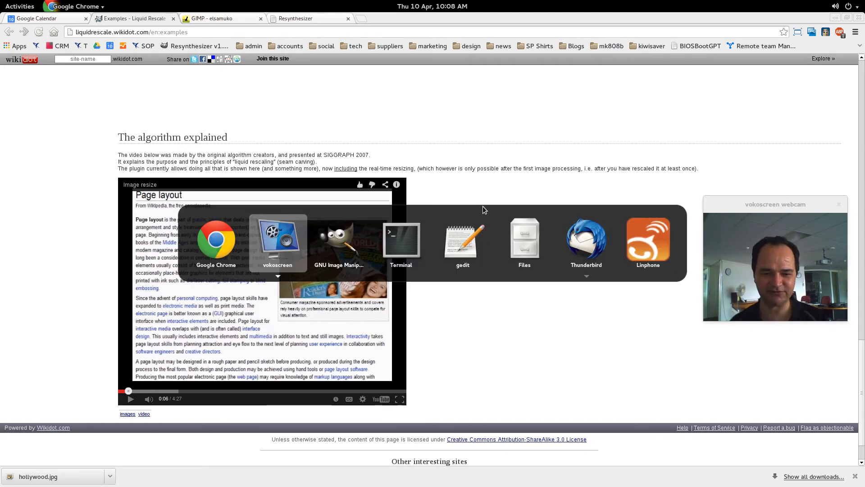
key("alt+Tab")
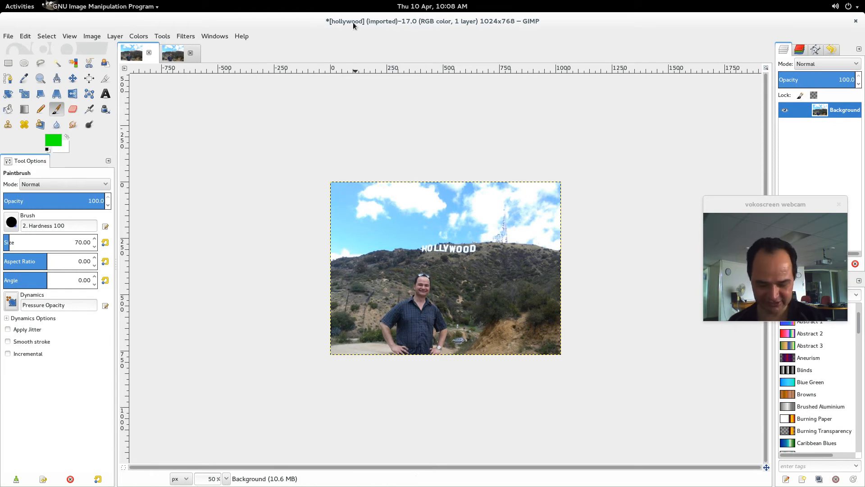
key("1")
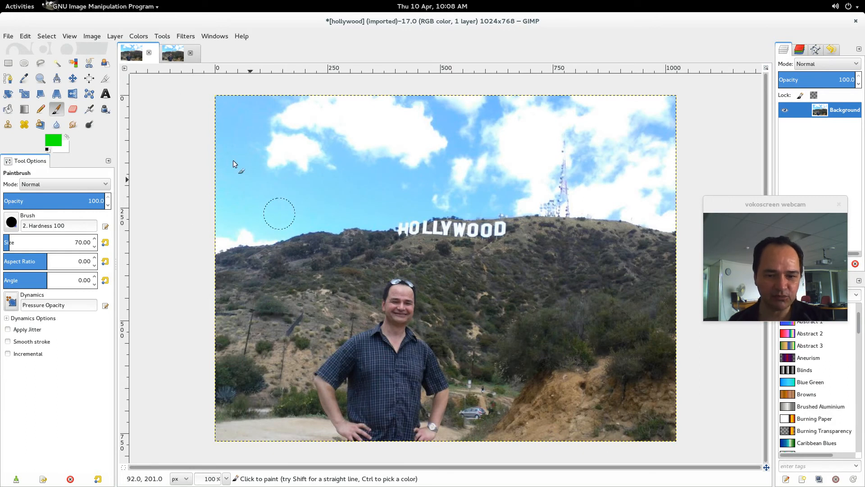
left_click(95, 38)
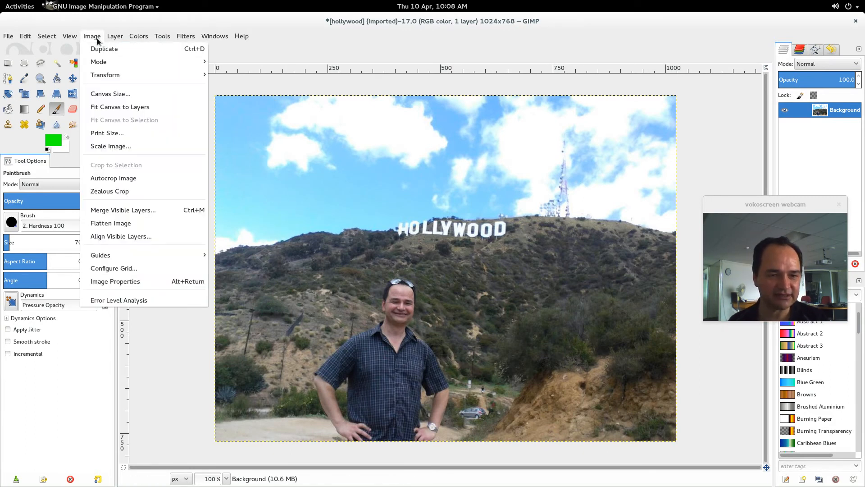
mouse_move(115, 36)
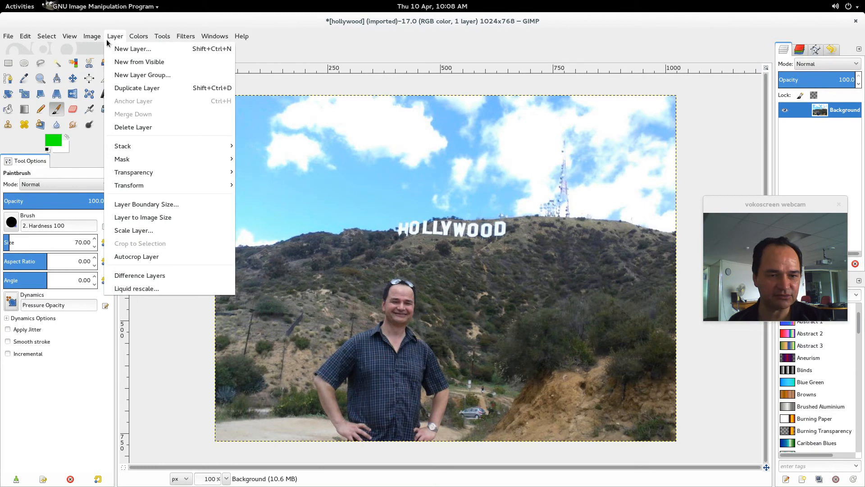
left_click(143, 291)
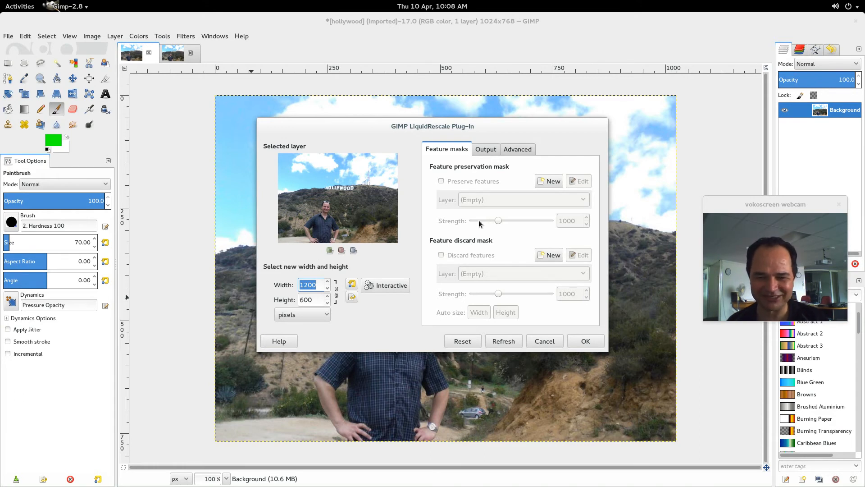
left_click(550, 182)
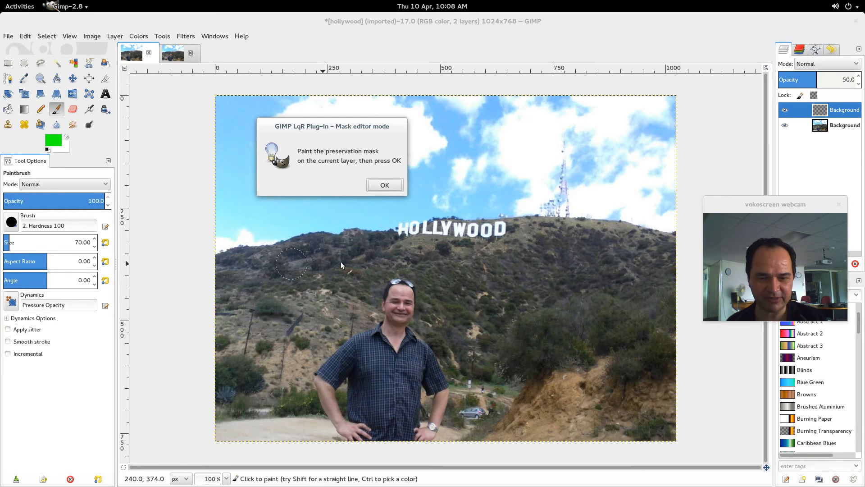
Paint the preservation mask over the HOLLYWOOD sign and the whole man in the foreground, then finish mask editing.
mouse_move(413, 231)
left_mouse_down()
mouse_move(406, 231)
mouse_move(494, 233)
left_mouse_up()
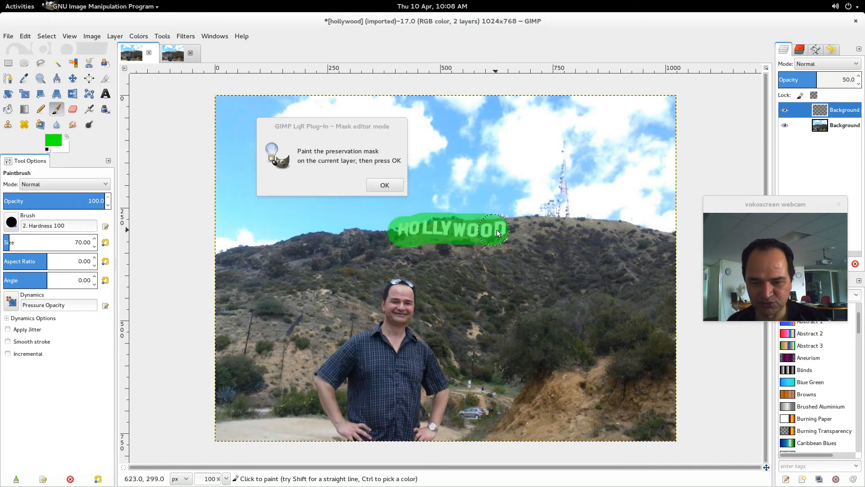
left_click_drag(407, 283, 398, 301)
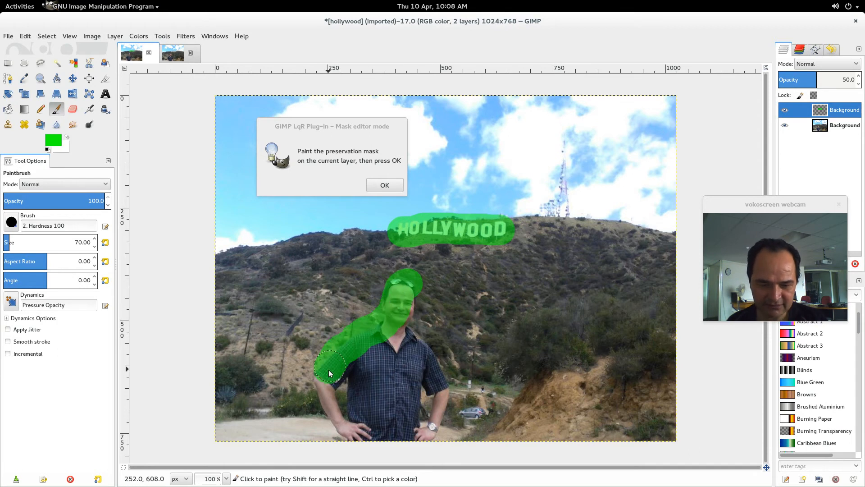
mouse_move(349, 426)
left_mouse_down()
mouse_move(375, 447)
mouse_move(407, 447)
mouse_move(431, 436)
mouse_move(438, 402)
left_mouse_up()
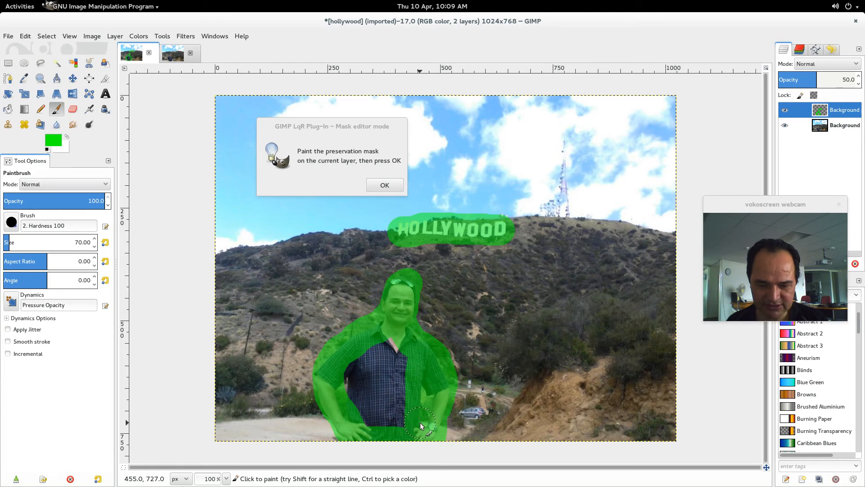
left_click_drag(399, 341, 398, 430)
left_click_drag(387, 390, 385, 350)
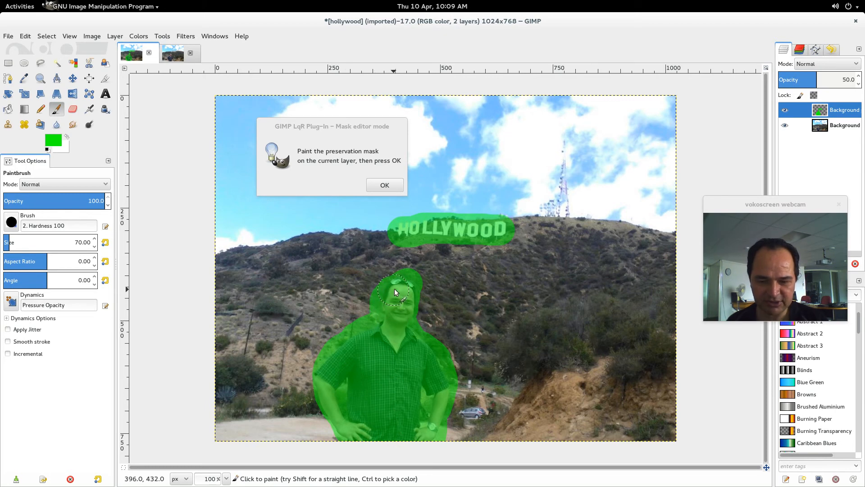
left_click_drag(409, 275, 411, 301)
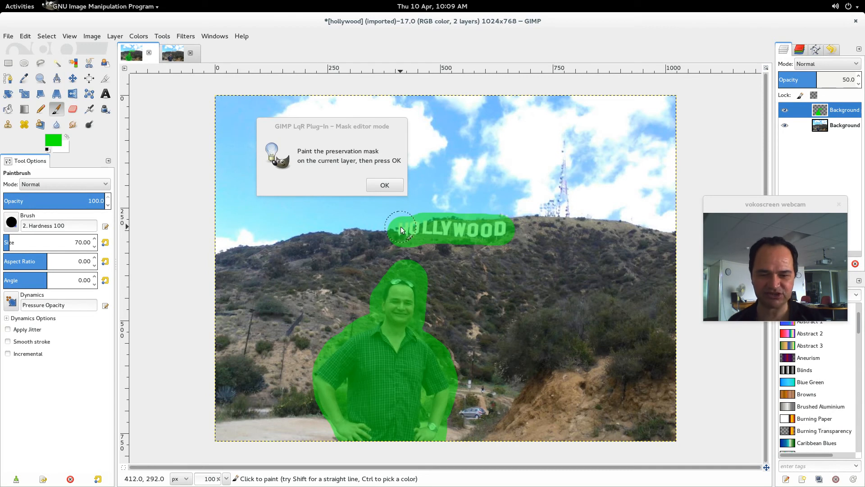
left_click(384, 185)
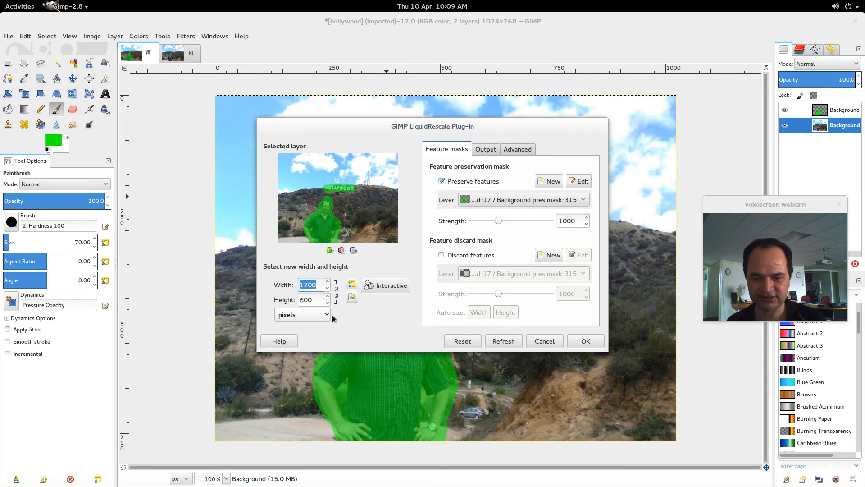
Apply the liquid rescale at 1200 × 600 pixels with the features preserved and hide the mask layer.
left_click(586, 342)
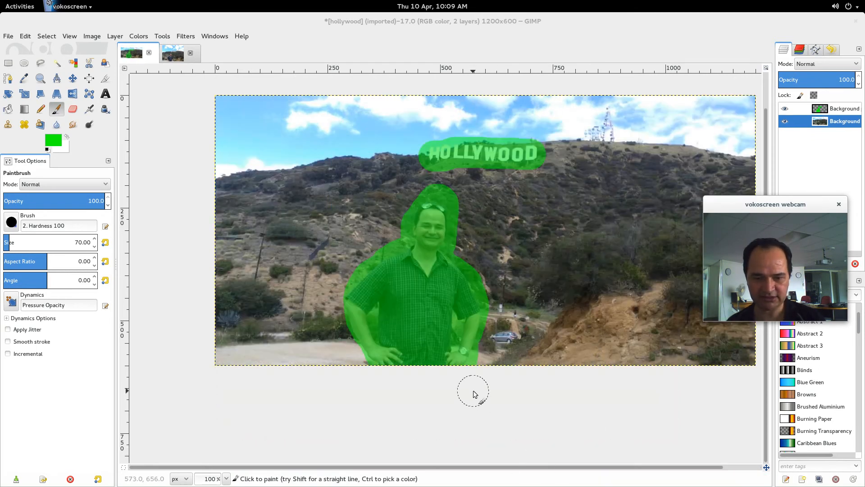
left_click(785, 109)
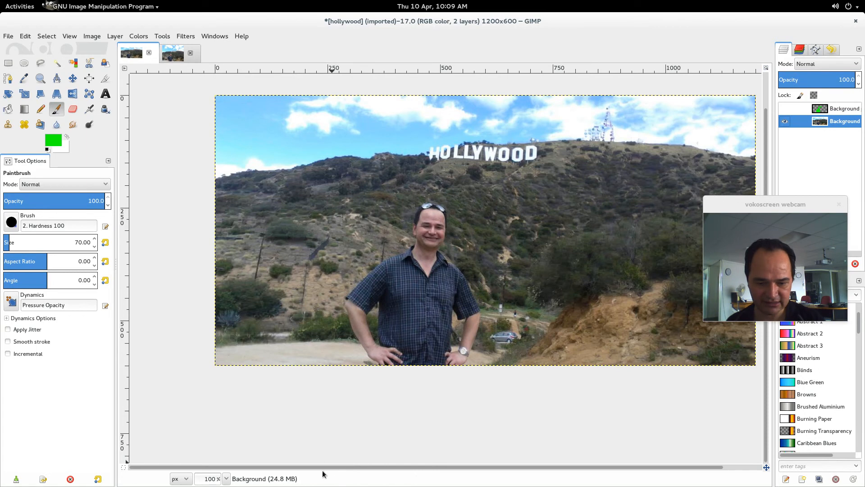
left_click_drag(321, 467, 385, 467)
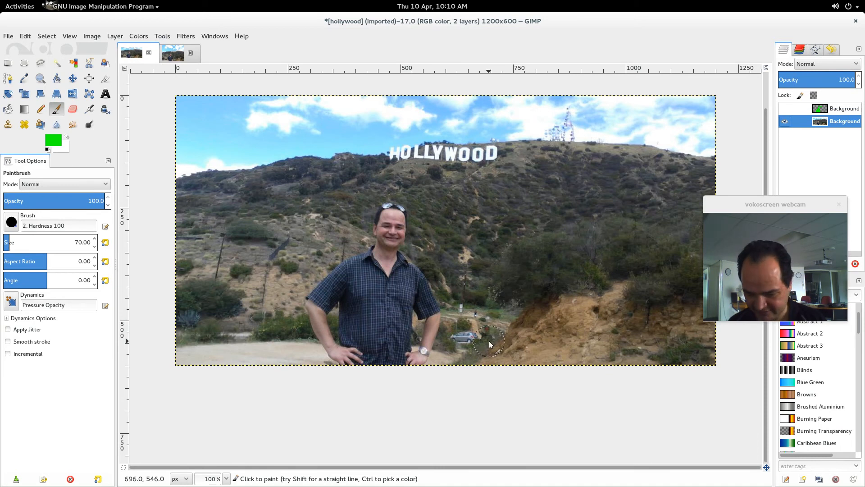
Draw an elliptical selection about 7 × 22 px around the small person on the path above the parked car.
left_click(218, 480)
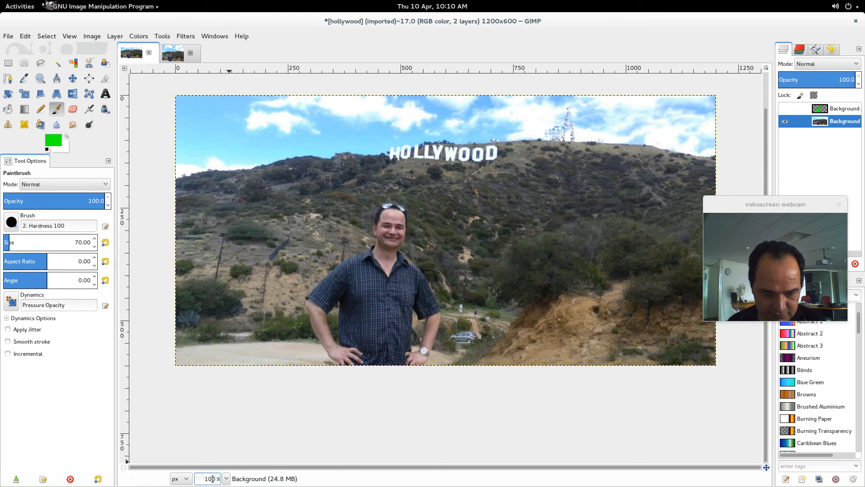
key("Return")
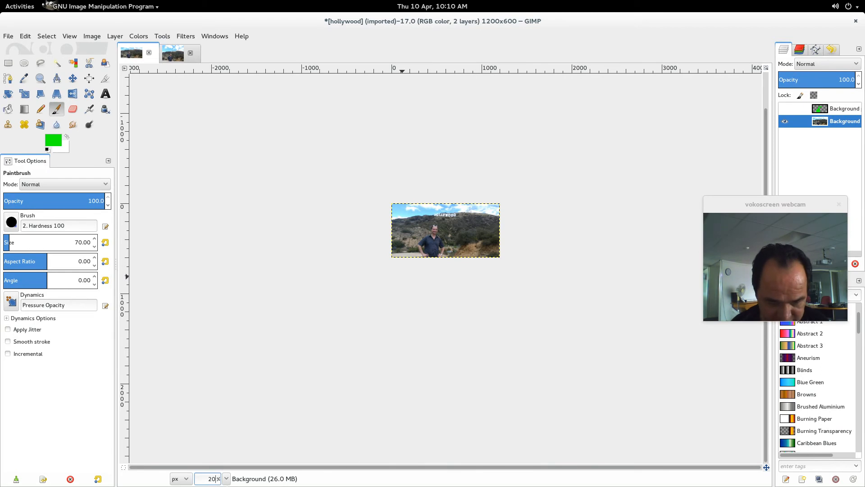
key("Return")
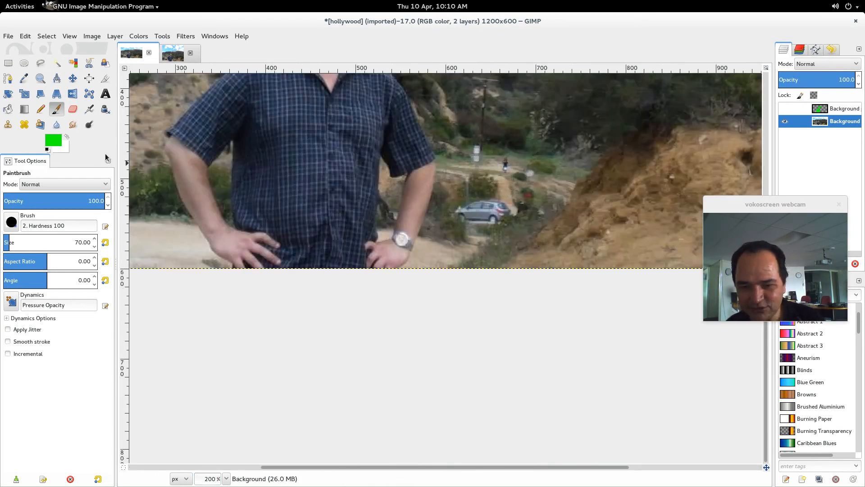
left_click(24, 63)
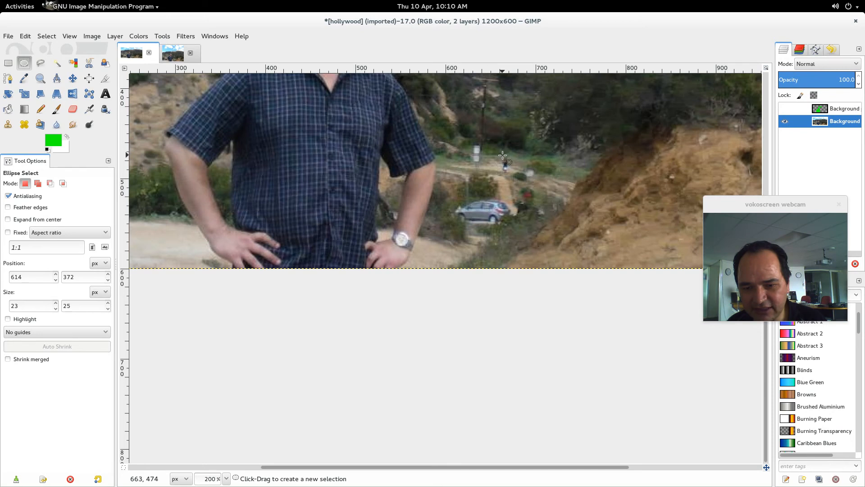
left_click_drag(502, 154, 507, 175)
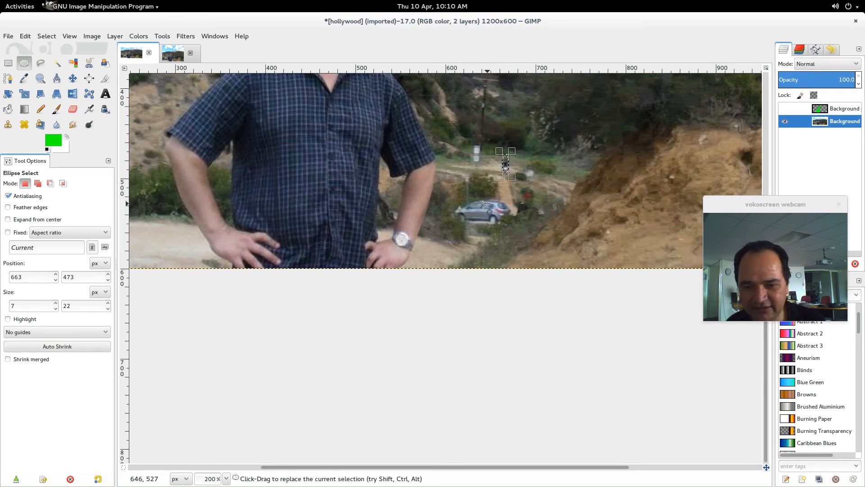
Run Smart remove selection on the selected small person with a texture radius of 100, then clear the selection and view the image at 100%.
left_click(184, 37)
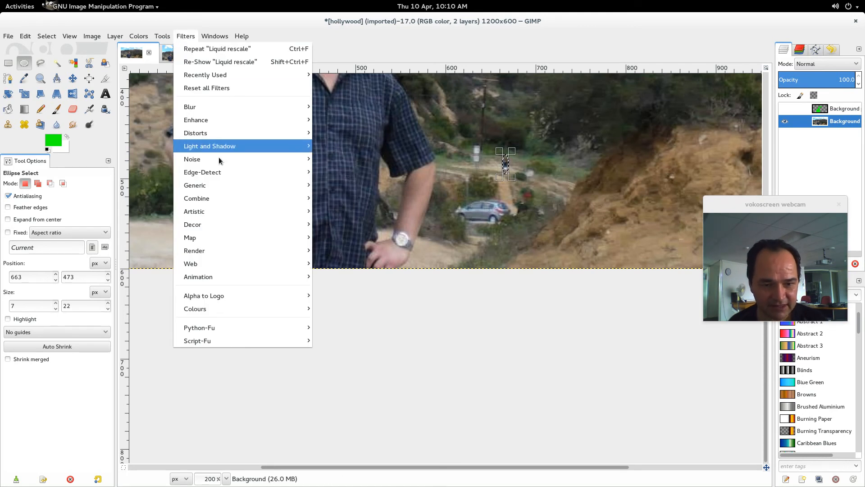
mouse_move(214, 120)
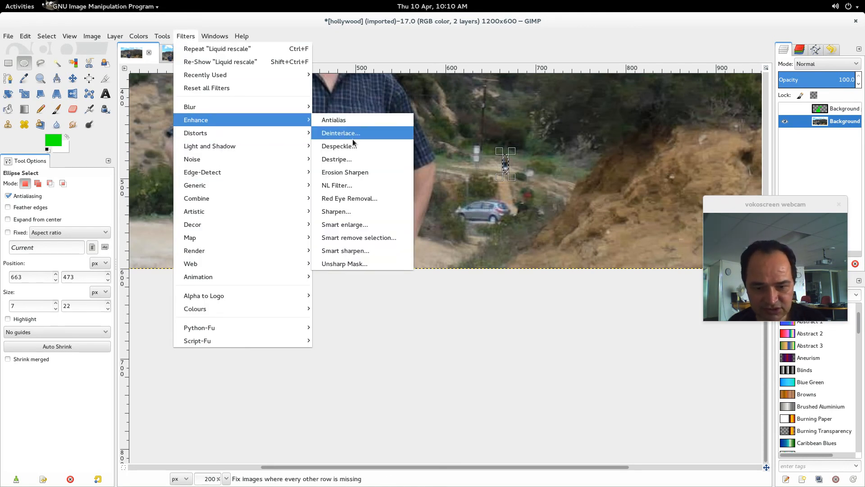
left_click(354, 237)
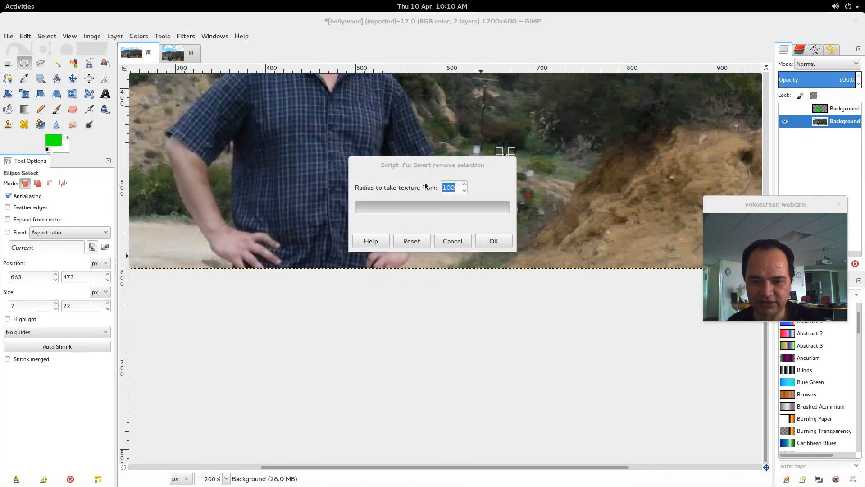
left_click(494, 241)
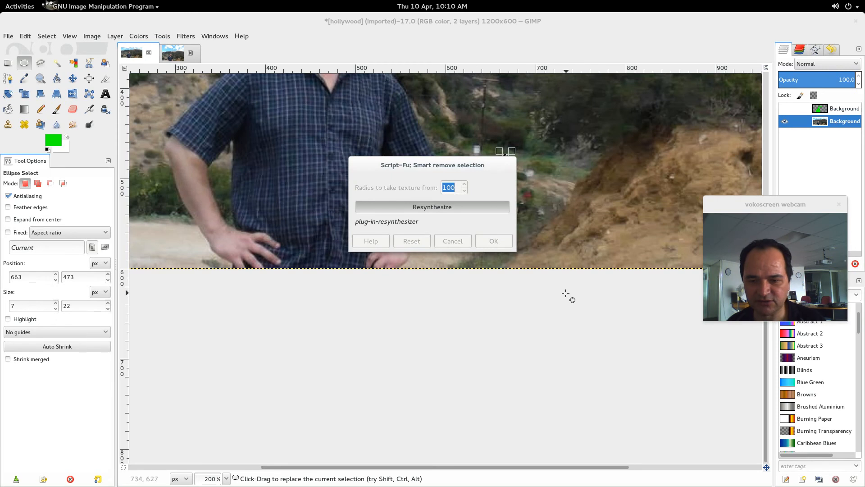
key("ctrl+shift")
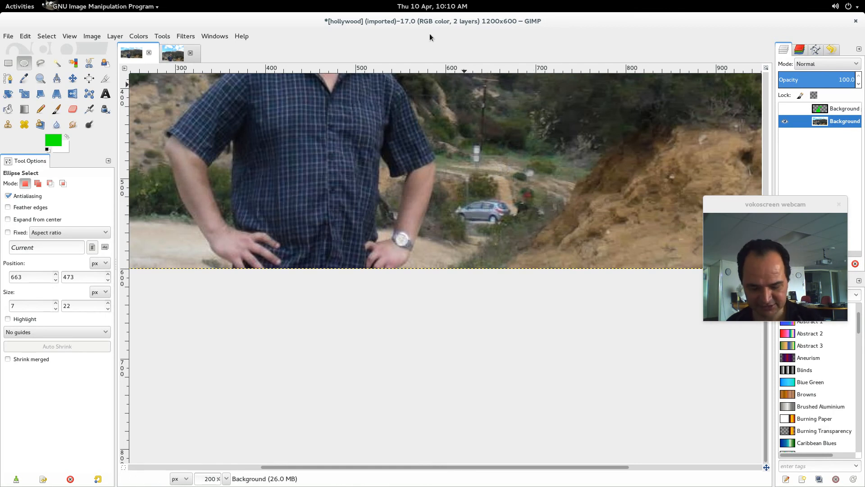
key("1")
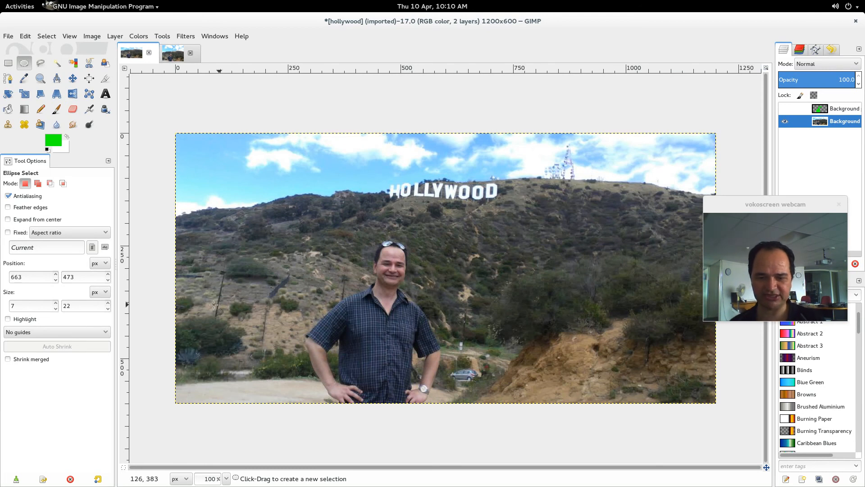
Apply the Lomo effect to the photo with Neutral colors, Double Vignetting, grain 128 and a 115% radius.
left_click(185, 36)
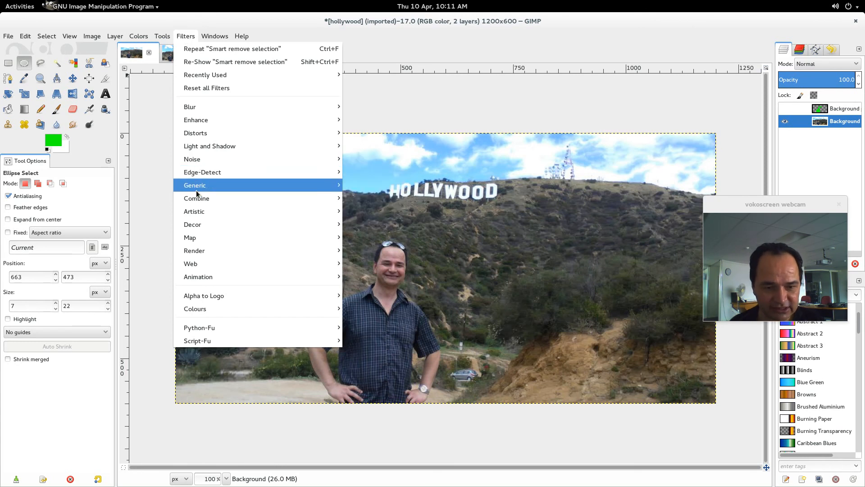
mouse_move(197, 195)
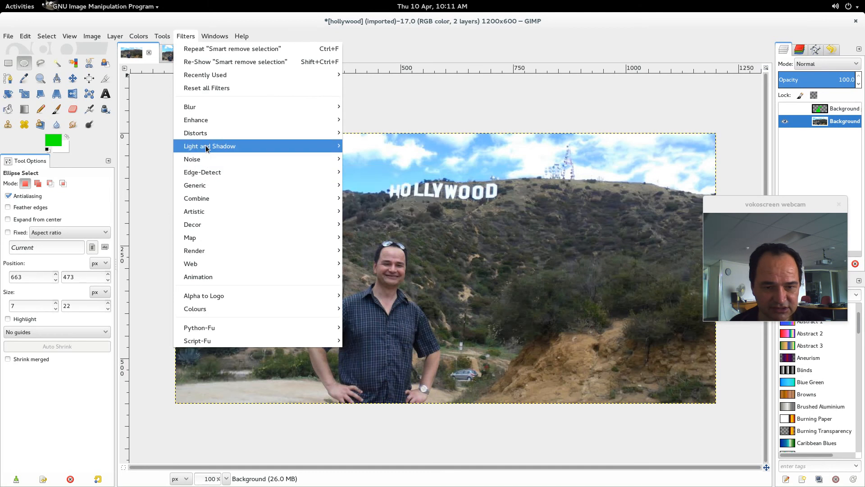
mouse_move(207, 147)
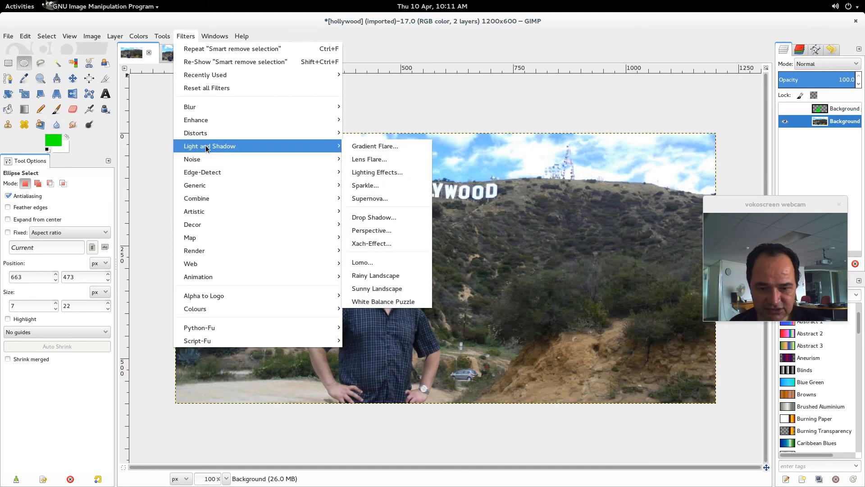
left_click(364, 267)
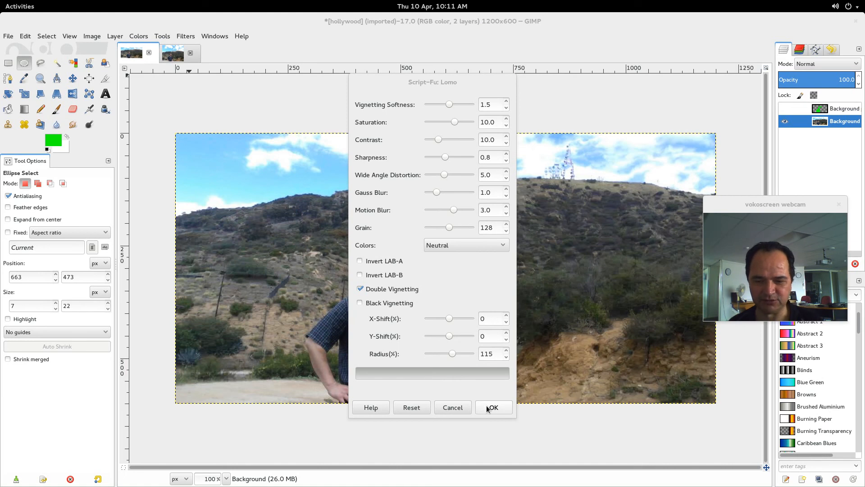
left_click(487, 407)
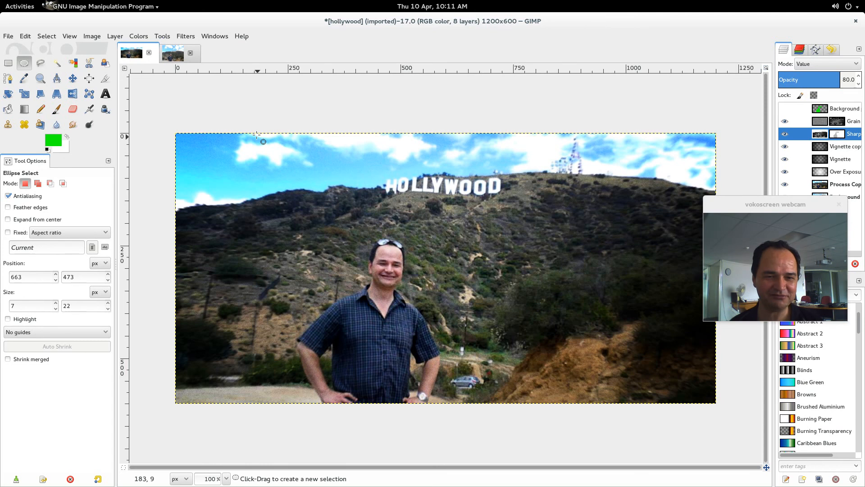
Apply the Photo with Sprocketholes effect to the lomo image and compare the result with the original Hollywood photo.
left_click(180, 37)
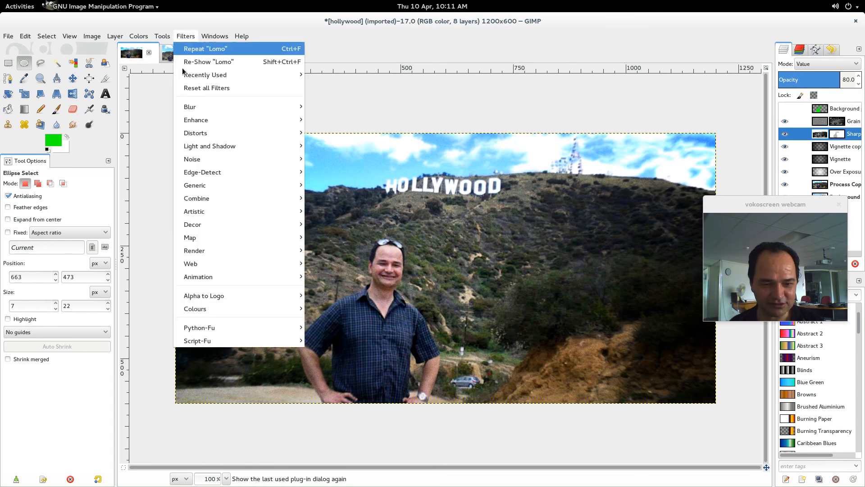
mouse_move(206, 213)
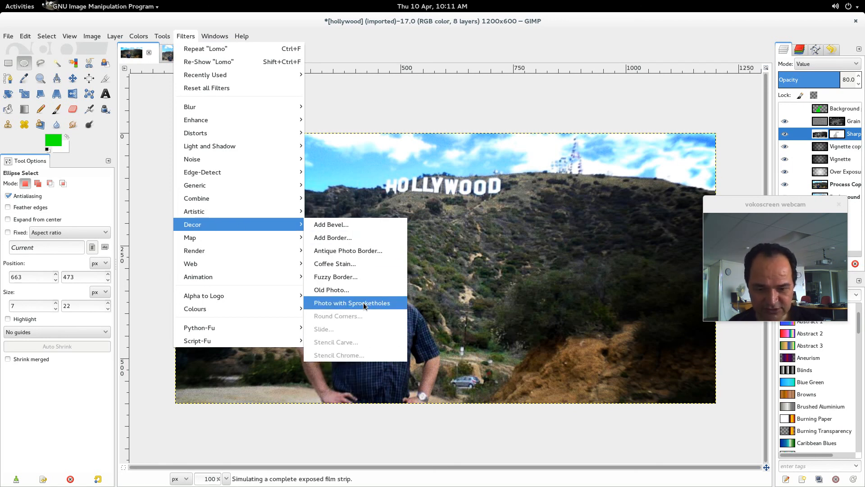
left_click(363, 303)
left_click(495, 332)
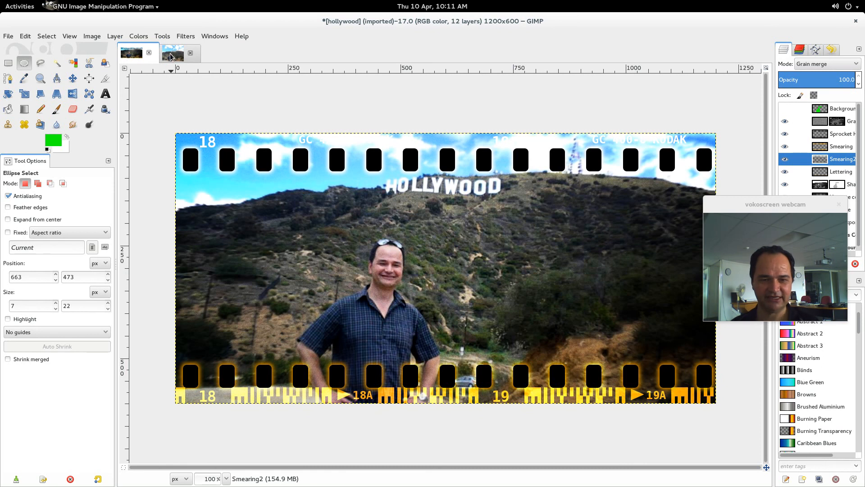
left_click(171, 54)
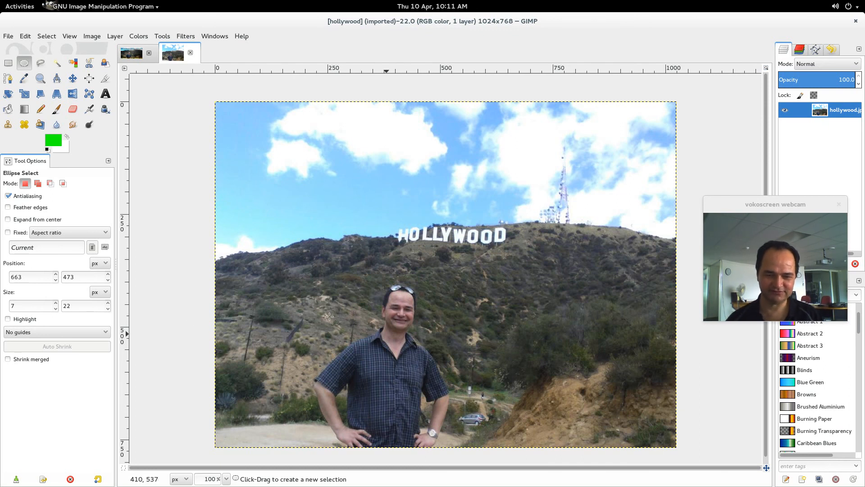
left_click(129, 54)
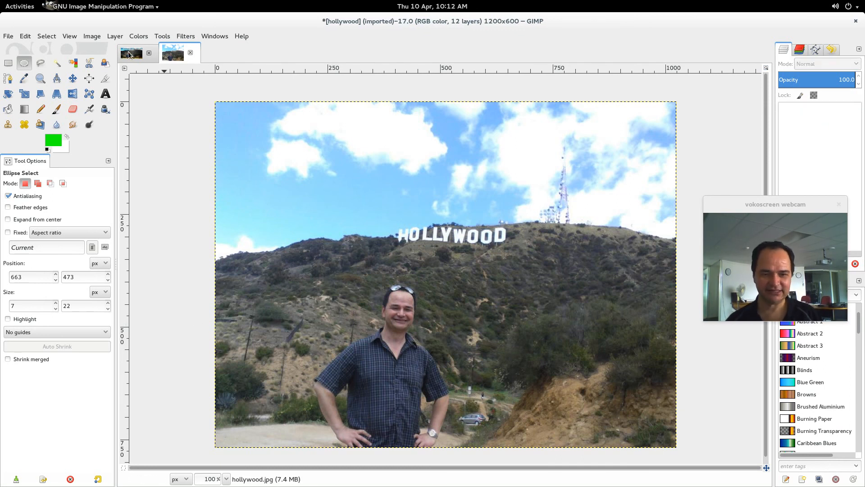